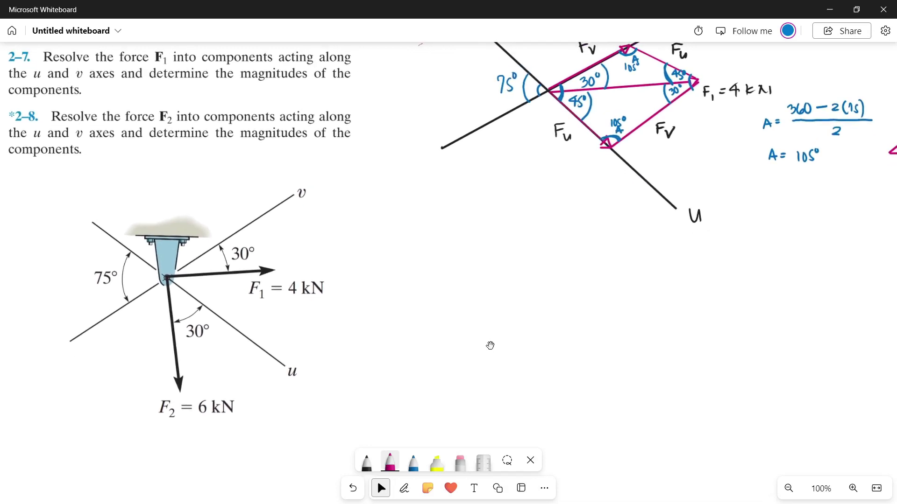
Read problem 2–8 and examine its figure of force F2 with the u and v axes.
click(162, 132)
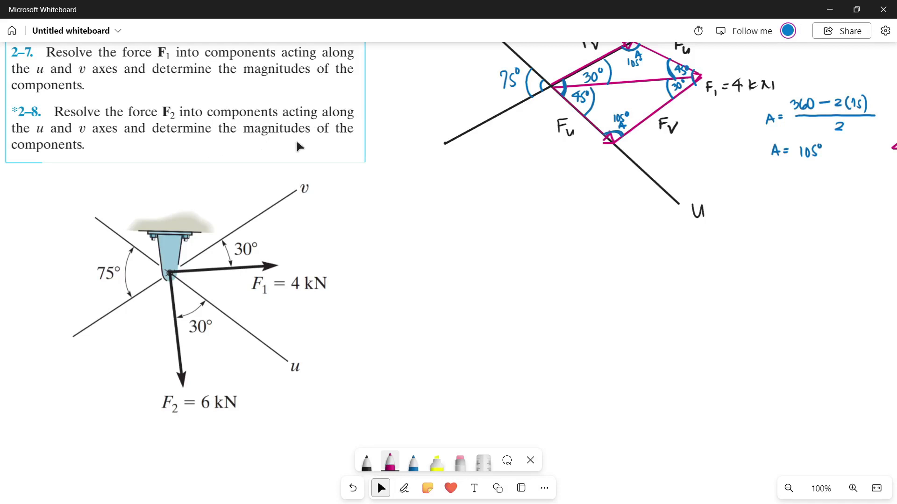
mouse_move(427, 338)
mouse_down()
mouse_move(423, 319)
mouse_move(434, 322)
mouse_move(426, 304)
mouse_up()
click(180, 246)
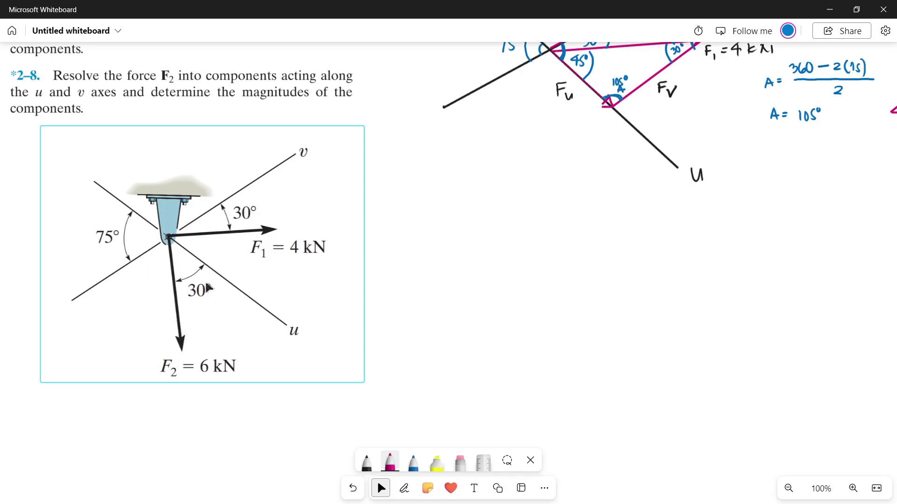
mouse_move(515, 363)
mouse_down()
mouse_move(486, 346)
mouse_move(516, 374)
mouse_move(467, 342)
mouse_move(483, 362)
mouse_move(495, 352)
mouse_move(471, 331)
mouse_move(478, 316)
mouse_move(467, 318)
mouse_up()
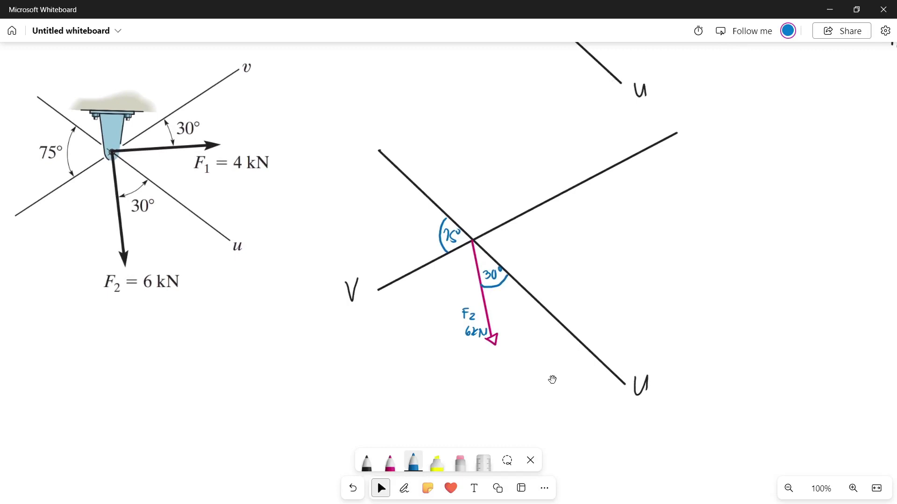
drag(552, 379, 572, 352)
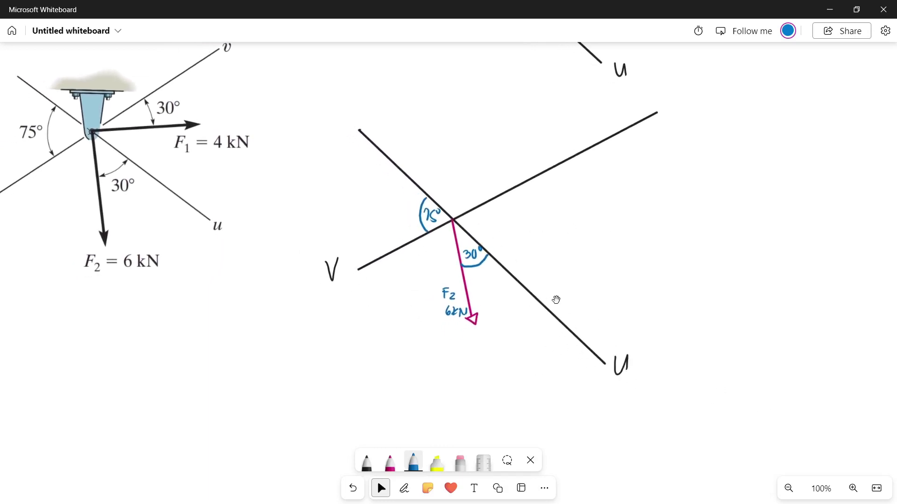
Draw a magenta component arrow from the origin along the v axis and label it (F2)v in blue.
key(alt+w)
click(366, 462)
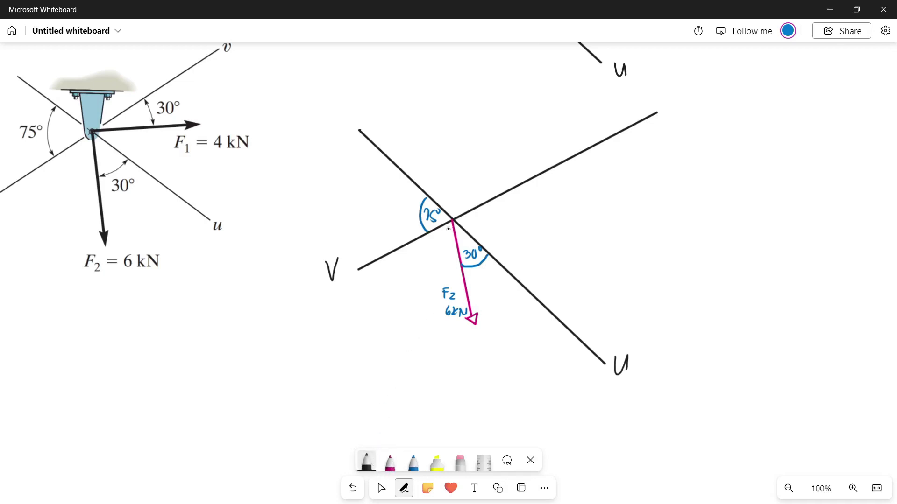
click(390, 462)
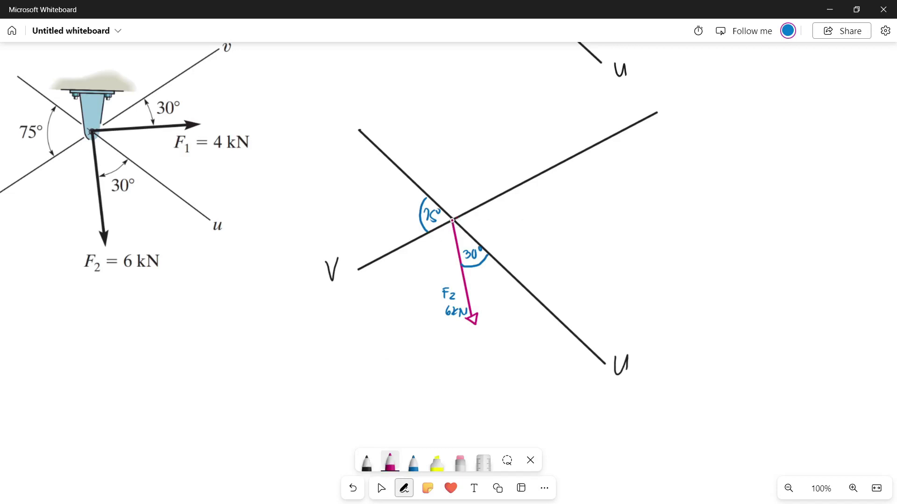
drag(427, 233, 415, 239)
drag(411, 238, 412, 244)
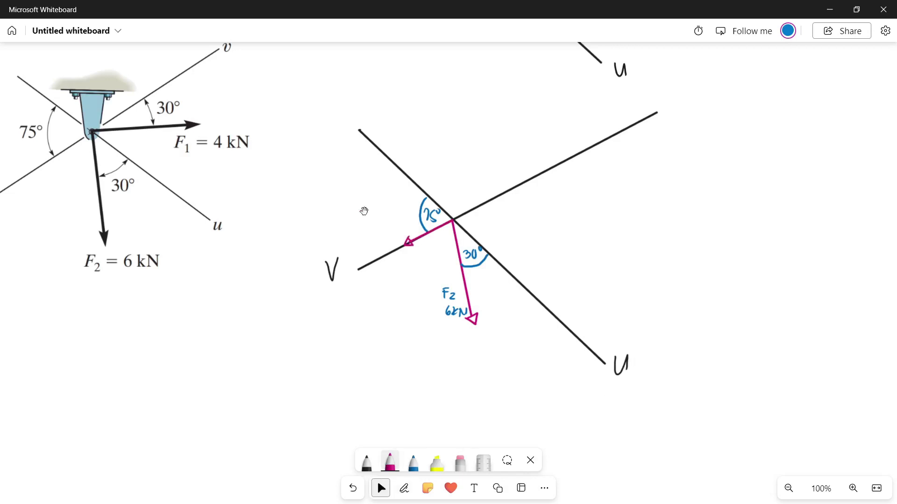
click(413, 462)
mouse_move(392, 217)
mouse_down()
mouse_move(414, 218)
mouse_move(387, 232)
mouse_up()
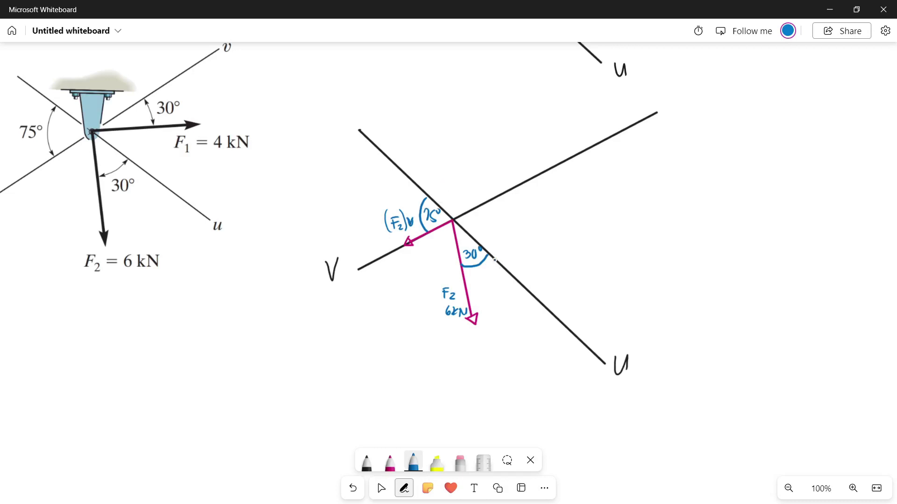
Draw a magenta component arrow from the origin along the u axis and label it (F2)v in blue.
click(390, 462)
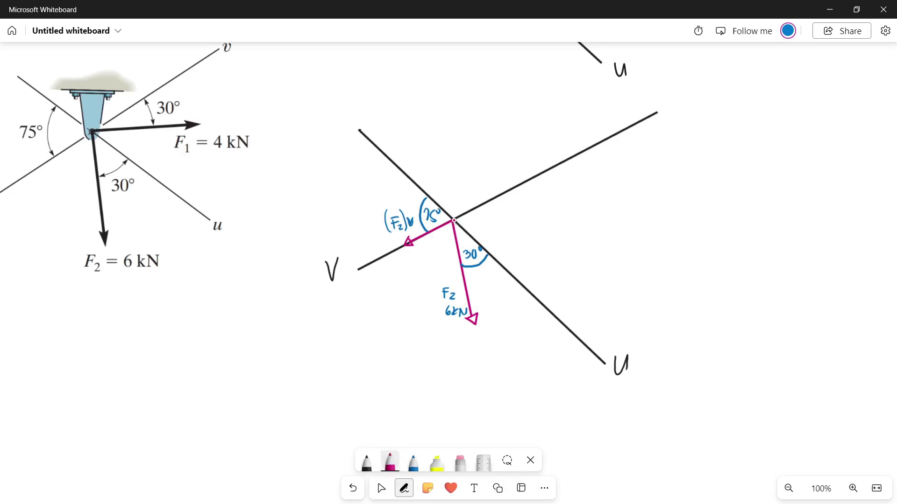
drag(453, 220, 519, 282)
click(412, 463)
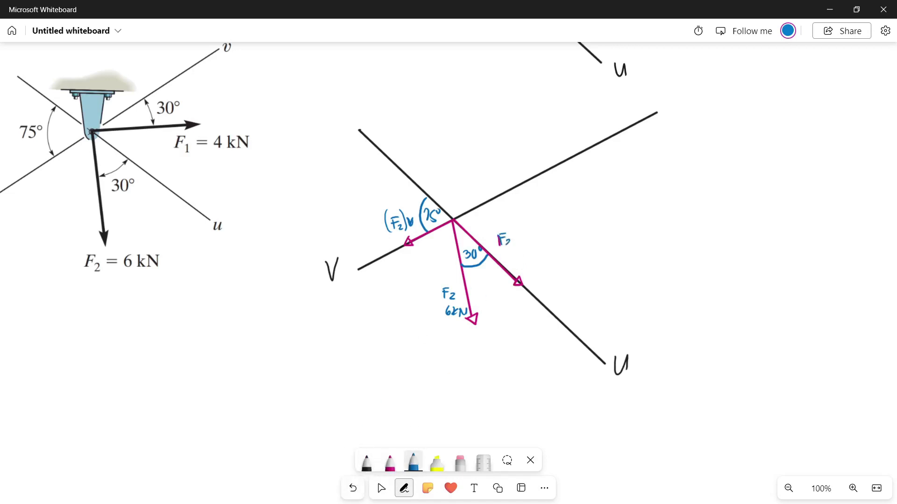
drag(496, 230, 495, 249)
drag(512, 227, 515, 245)
Correct the label of the u-axis component by erasing its subscript and rewriting it in blue as (F2)u.
click(391, 466)
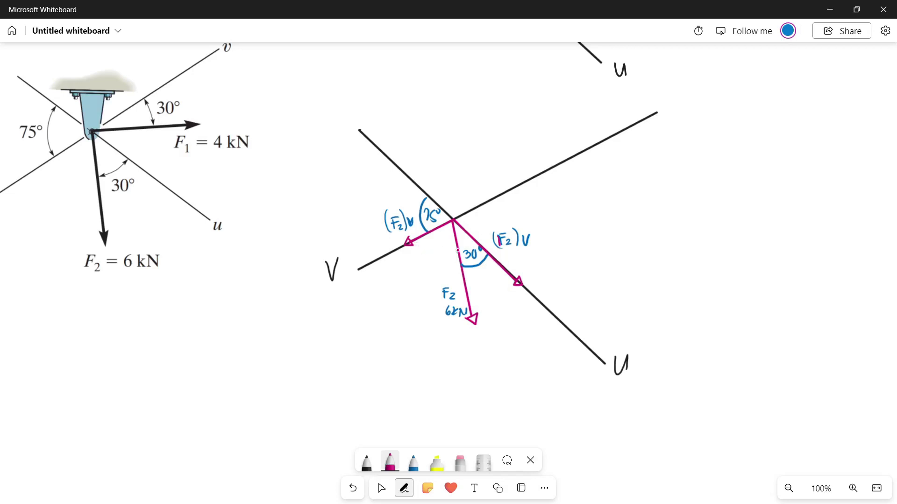
click(413, 462)
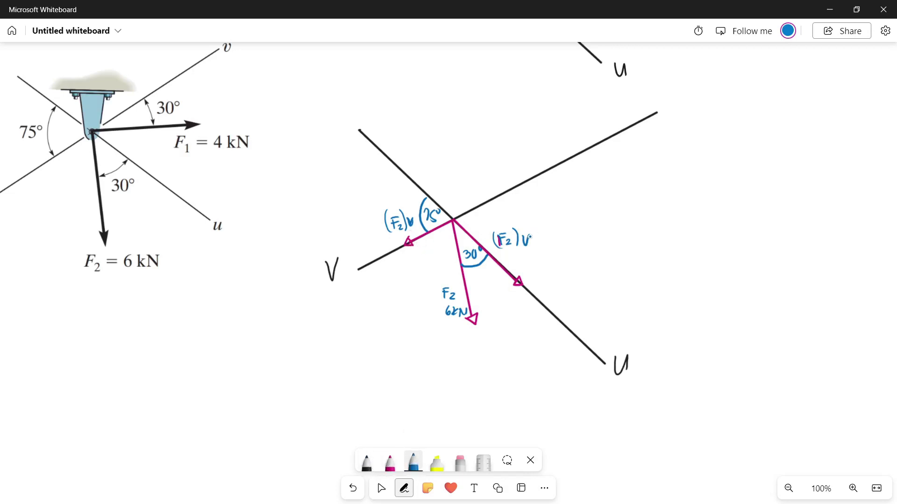
drag(530, 244, 532, 248)
click(460, 462)
drag(542, 241, 533, 240)
click(413, 462)
click(411, 464)
Complete the force parallelogram with two magenta lines from the component arrowheads to the tip of F2.
click(390, 463)
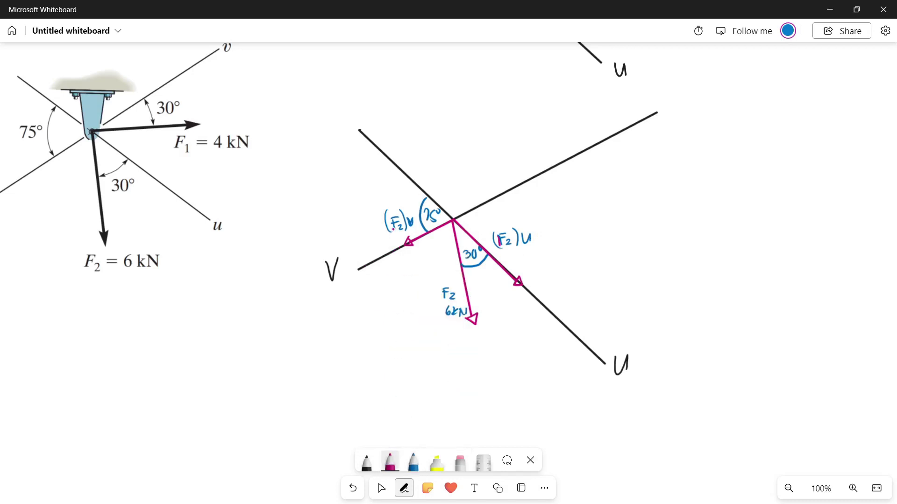
click(394, 465)
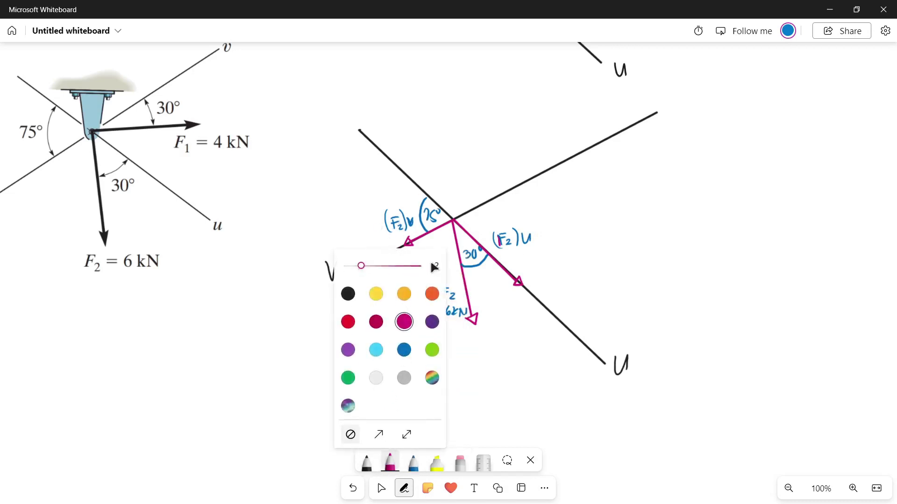
click(409, 248)
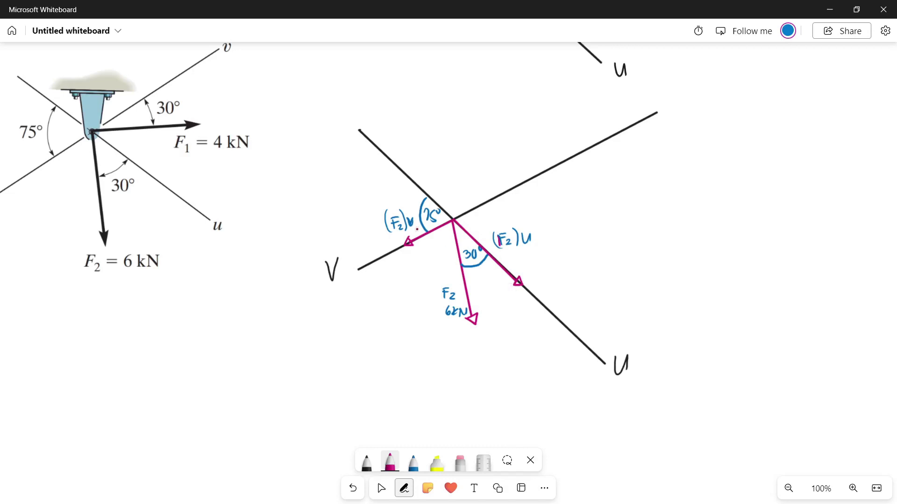
drag(407, 243, 468, 323)
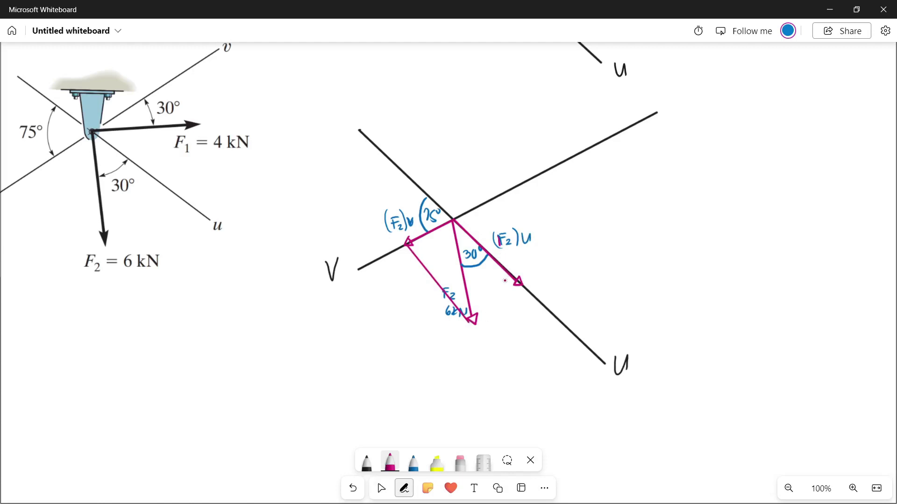
drag(520, 286, 475, 323)
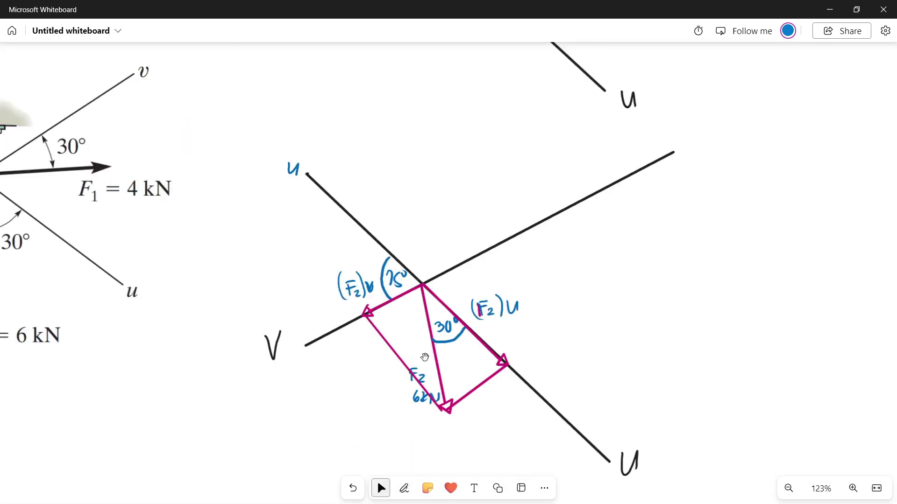
Label the upper end of the u axis with a blue u and draw a blue arc around the origin between its two halves.
scroll(425, 356, up, 3)
scroll(287, 131, down, 3)
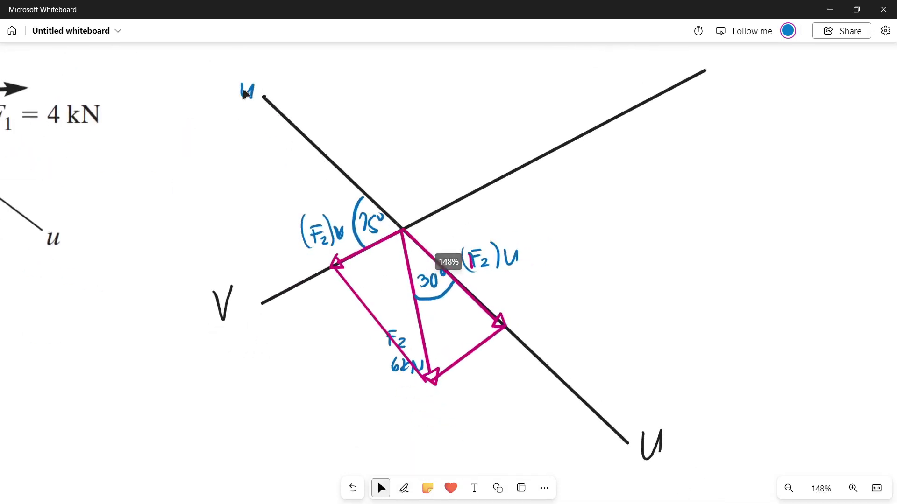
scroll(408, 235, up, 4)
scroll(434, 211, up, 7)
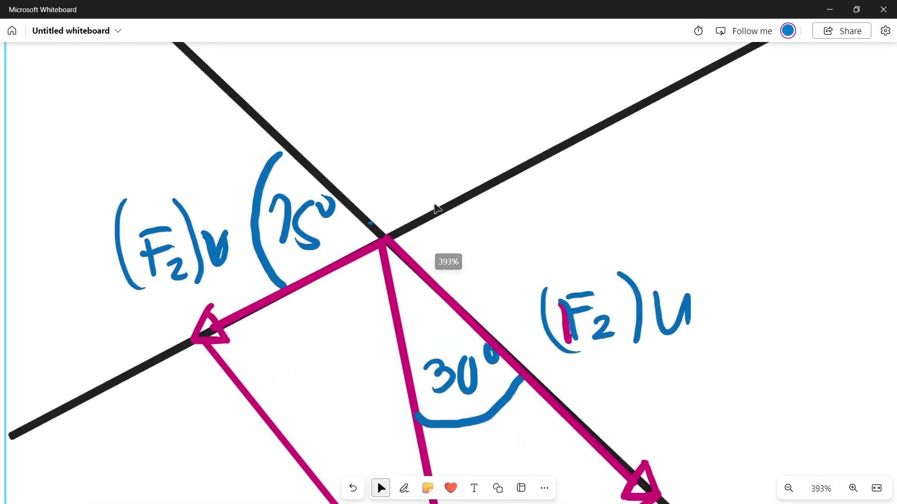
key(alt+w)
mouse_move(369, 223)
mouse_down()
mouse_move(360, 248)
mouse_move(390, 269)
mouse_move(410, 263)
mouse_up()
key(Escape)
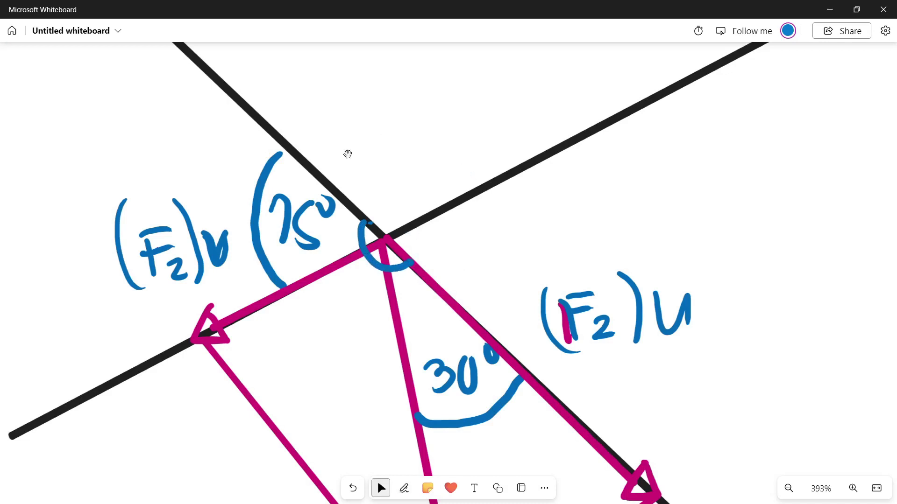
Draw a blue arc between the v component and F2 at the origin and label it 75°.
scroll(312, 244, down, 1)
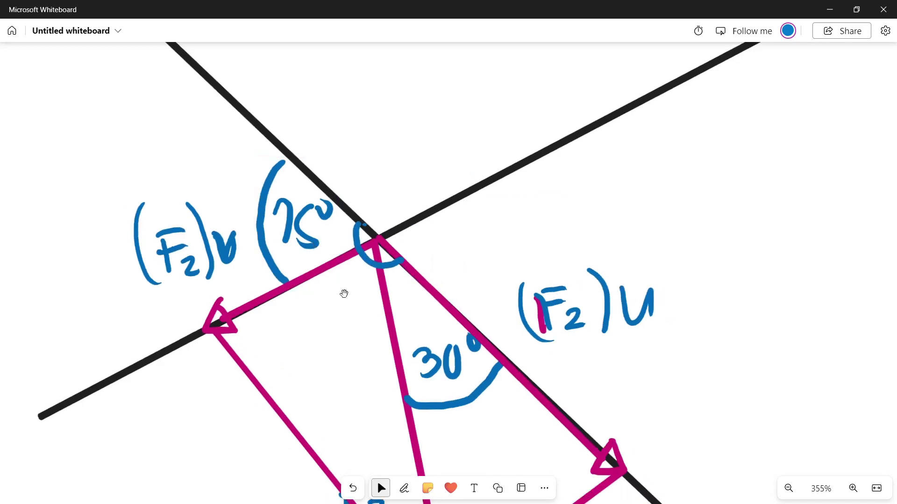
key(alt+w)
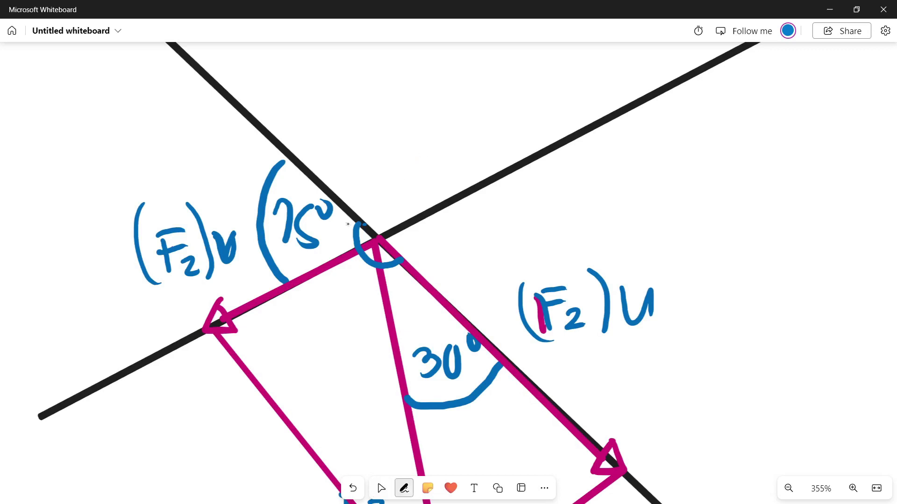
mouse_move(311, 278)
mouse_down()
mouse_move(346, 307)
mouse_move(377, 299)
mouse_up()
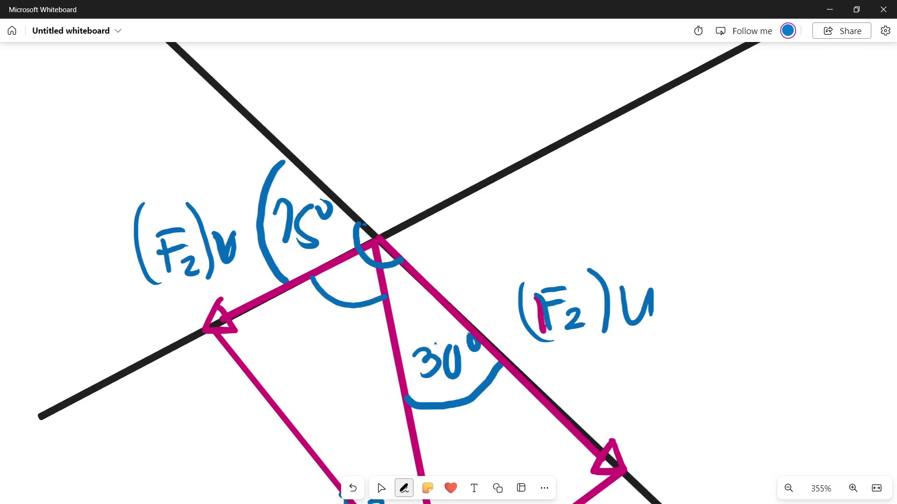
mouse_move(336, 276)
mouse_down()
mouse_move(344, 289)
mouse_move(361, 268)
mouse_up()
key(Escape)
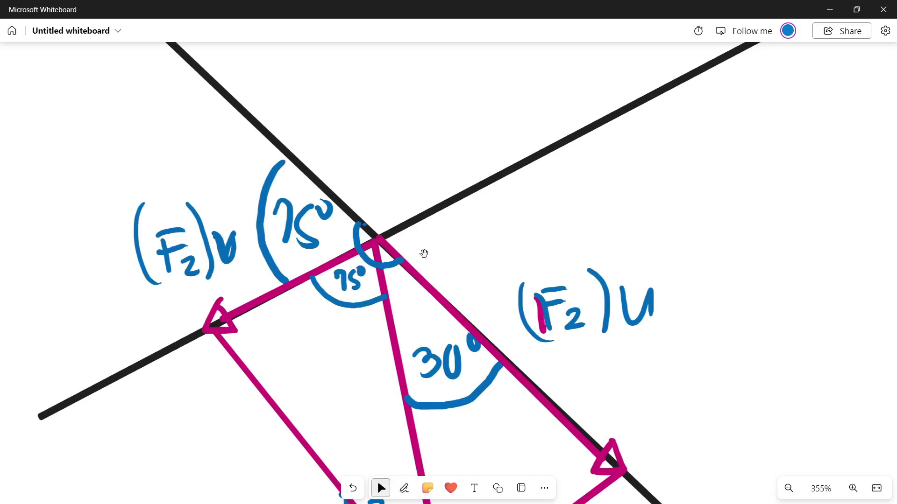
Mark the angle at F2's tip between F2 and the side leading to the u component with a blue arc labelled 75°.
scroll(424, 254, down, 5)
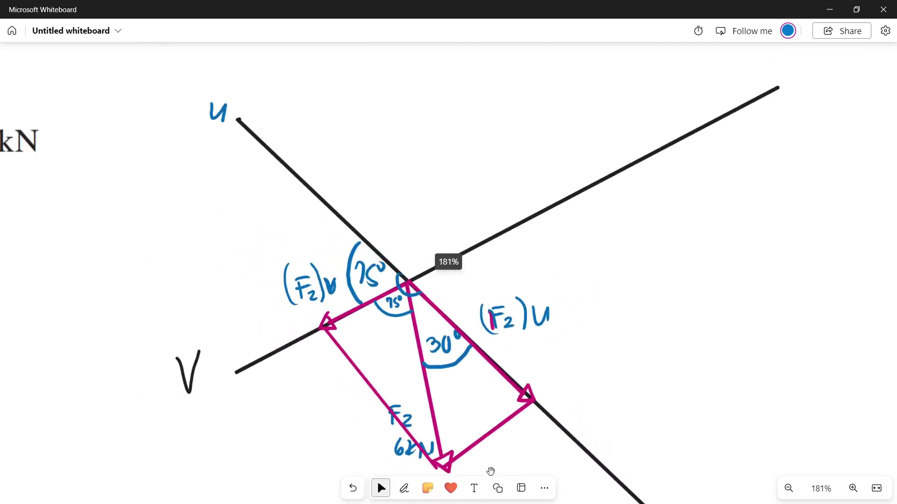
scroll(509, 472, down, 2)
scroll(531, 422, up, 1)
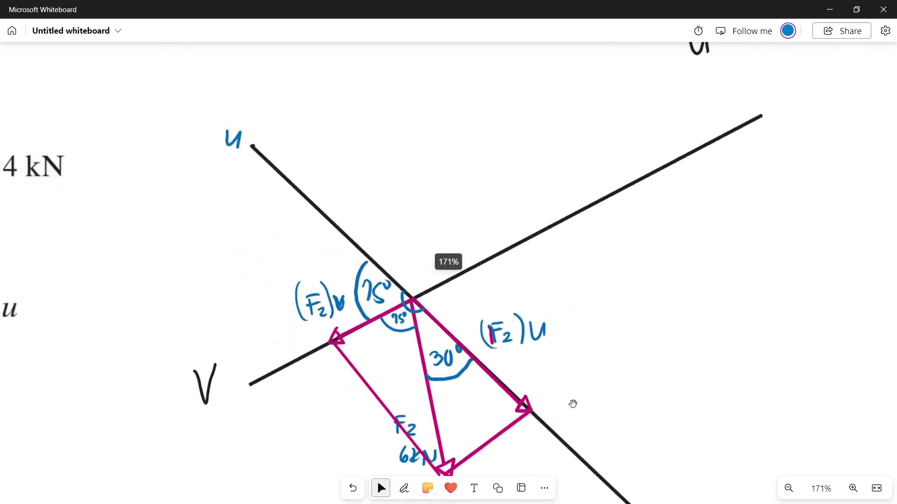
scroll(662, 318, down, 3)
scroll(496, 358, up, 4)
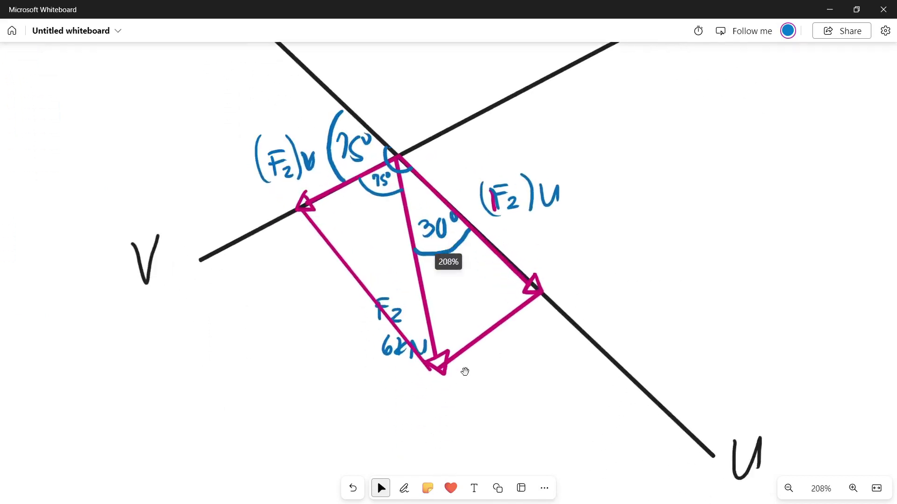
scroll(456, 276, up, 2)
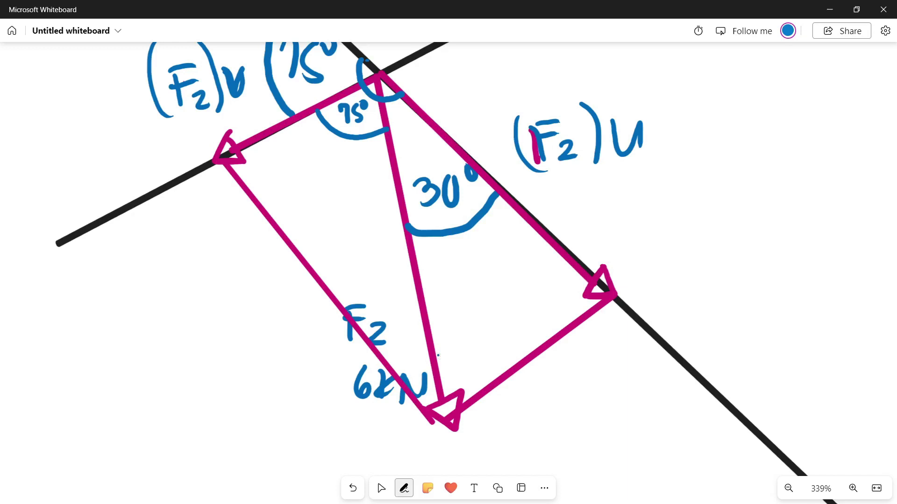
mouse_move(432, 344)
mouse_down()
mouse_move(461, 345)
mouse_move(497, 380)
mouse_up()
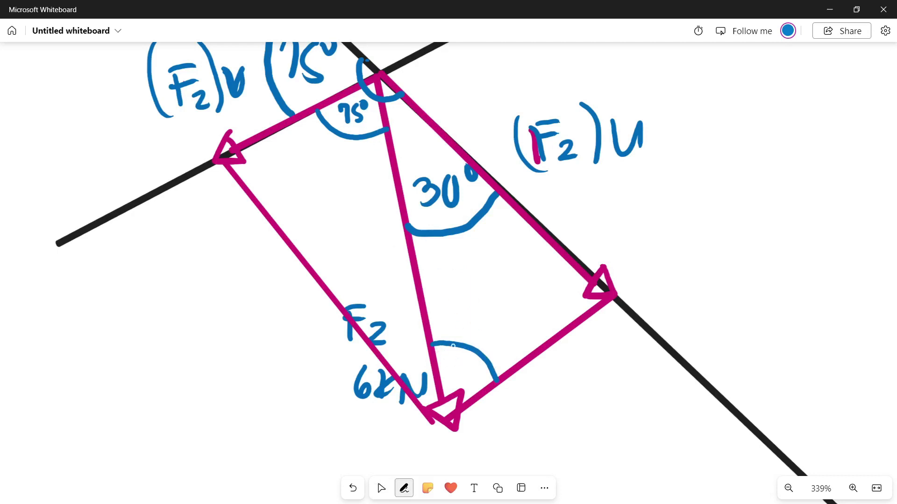
drag(449, 358, 453, 379)
mouse_move(469, 361)
mouse_down()
mouse_move(462, 378)
mouse_move(474, 363)
mouse_up()
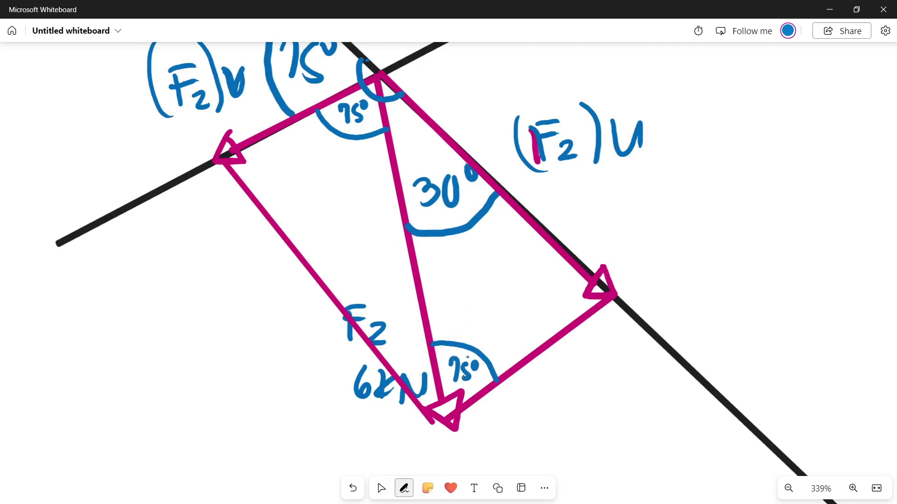
Mark the angle at F2's tip between F2 and the side leading to the v component with a blue arc labelled 30°.
mouse_move(329, 294)
mouse_down()
mouse_move(372, 269)
mouse_move(417, 278)
mouse_up()
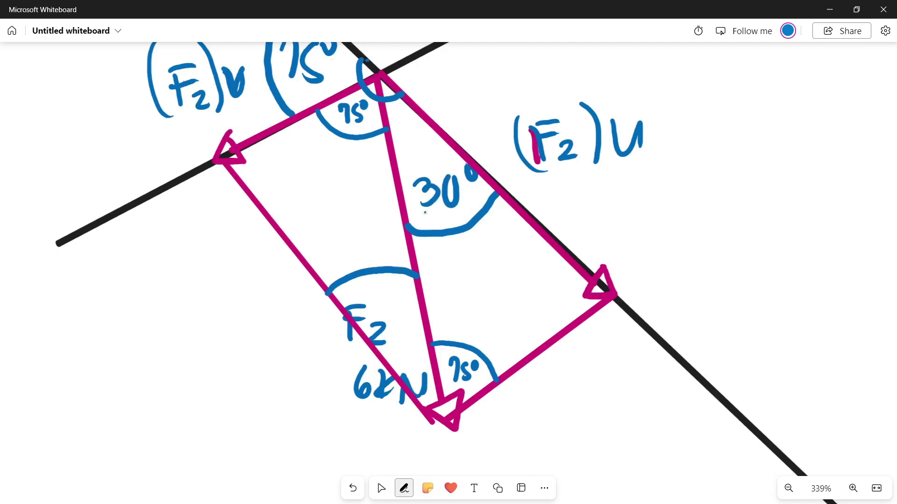
drag(373, 286, 375, 302)
mouse_move(390, 283)
mouse_down()
mouse_move(385, 299)
mouse_move(390, 283)
mouse_up()
drag(398, 280, 398, 280)
key(Escape)
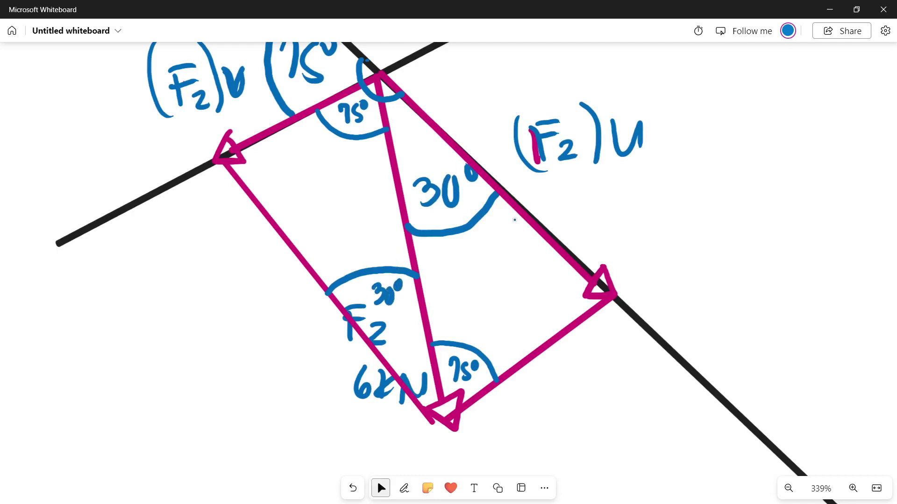
Mark the parallelogram corners at the two component arrowheads with blue arcs and label each angle A.
key(ctrl+alt+p)
mouse_move(261, 140)
mouse_down()
mouse_move(271, 158)
mouse_move(253, 203)
mouse_up()
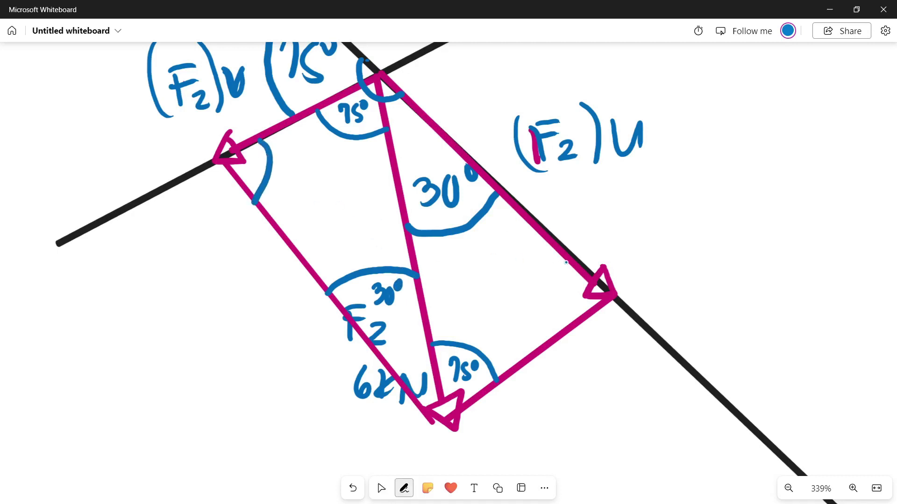
mouse_move(570, 261)
mouse_down()
mouse_move(555, 303)
mouse_move(568, 327)
mouse_up()
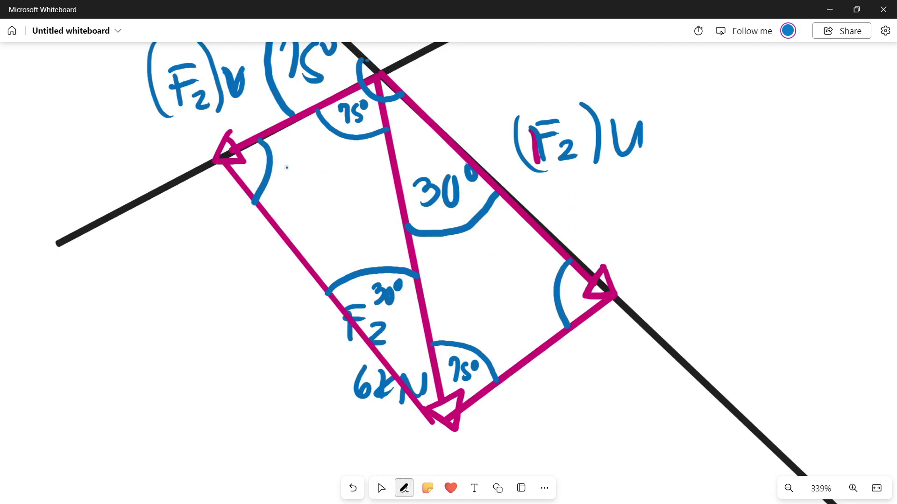
drag(293, 169, 281, 189)
mouse_move(293, 169)
mouse_down()
mouse_move(300, 189)
mouse_move(295, 182)
mouse_up()
mouse_move(537, 271)
mouse_down()
mouse_move(526, 292)
mouse_move(546, 293)
mouse_up()
drag(529, 284, 542, 284)
Write A = 360 in black below the v axis and mark the full angles at the origin and F2's tip with black arcs.
scroll(493, 357, down, 2)
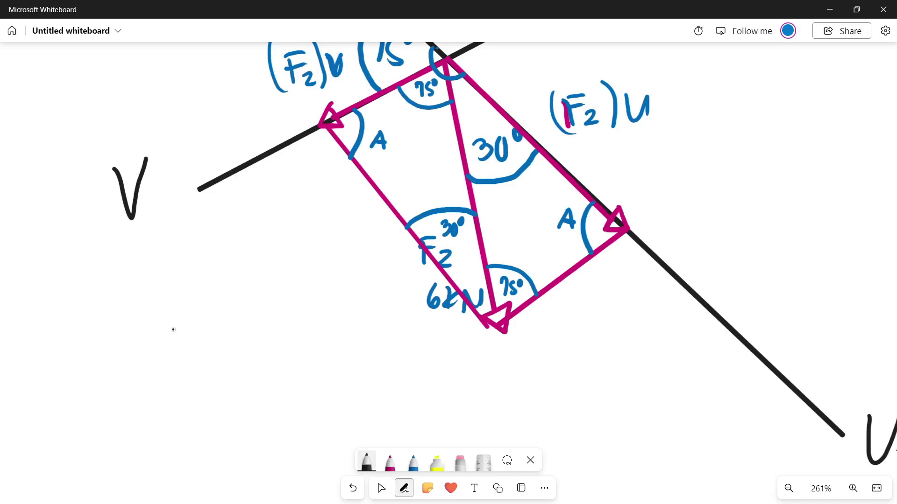
mouse_move(170, 321)
mouse_down()
mouse_move(164, 344)
mouse_move(200, 329)
mouse_up()
mouse_move(188, 334)
mouse_down()
mouse_move(223, 323)
mouse_move(215, 339)
mouse_move(250, 322)
mouse_up()
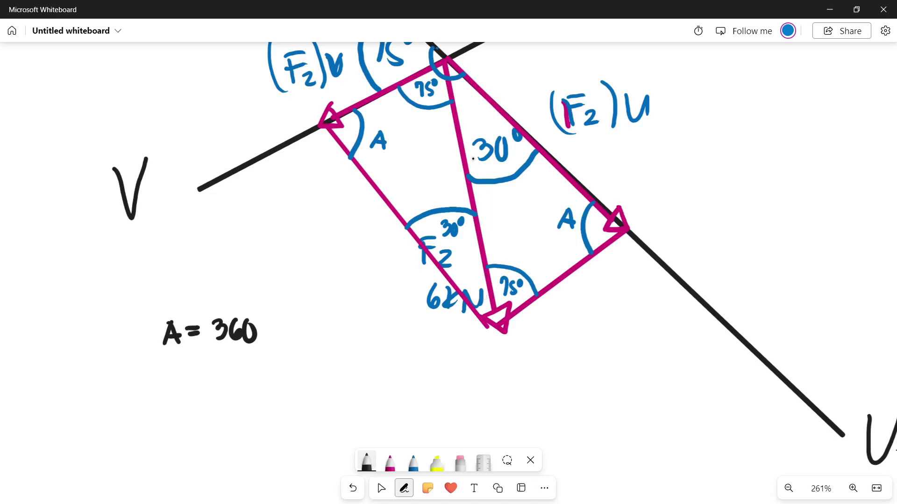
drag(426, 69, 468, 79)
mouse_move(474, 307)
mouse_down()
mouse_move(491, 298)
mouse_move(516, 312)
mouse_up()
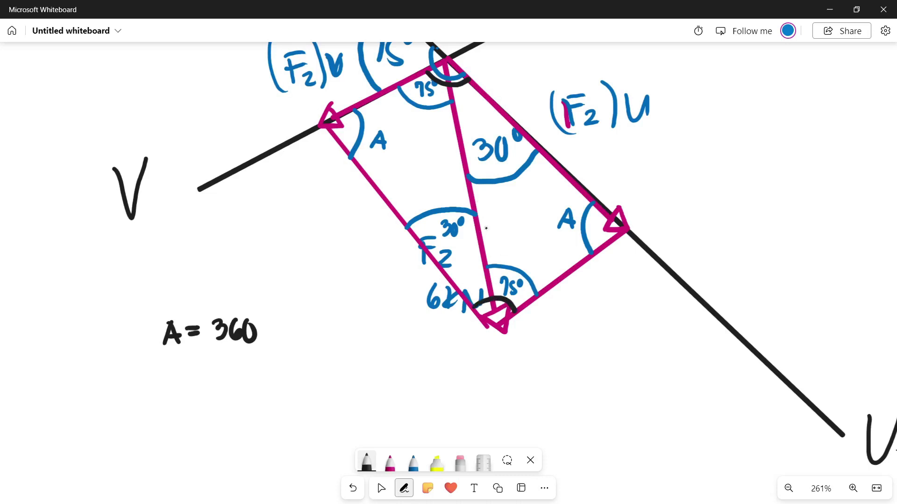
Complete the equation for A as the fraction 360 − 2(75+30) over 2.
mouse_move(266, 333)
mouse_down()
mouse_move(294, 332)
mouse_move(319, 348)
mouse_move(353, 346)
mouse_move(363, 335)
mouse_up()
mouse_move(362, 327)
mouse_down()
mouse_move(364, 345)
mouse_move(379, 328)
mouse_up()
drag(379, 311, 387, 359)
drag(219, 355, 400, 358)
drag(331, 375, 349, 390)
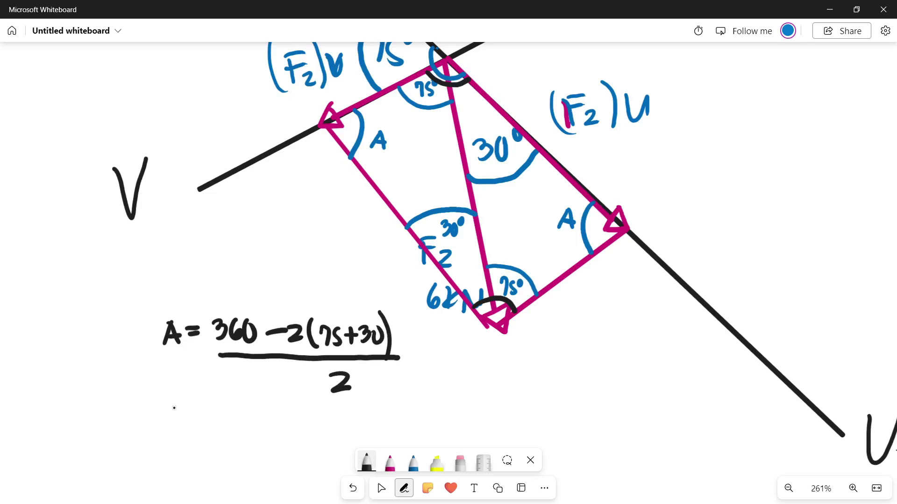
Write the result A = 75° in black below the fraction.
mouse_move(176, 437)
mouse_down()
mouse_move(182, 414)
mouse_move(193, 437)
mouse_move(189, 428)
mouse_up()
mouse_move(200, 423)
mouse_down()
mouse_move(215, 429)
mouse_move(230, 402)
mouse_move(210, 357)
mouse_move(212, 379)
mouse_up()
drag(229, 357, 220, 376)
mouse_move(236, 350)
mouse_down()
mouse_move(234, 360)
mouse_move(236, 348)
mouse_up()
Extend the A label at the v component's arrowhead to A=75° in blue.
click(413, 462)
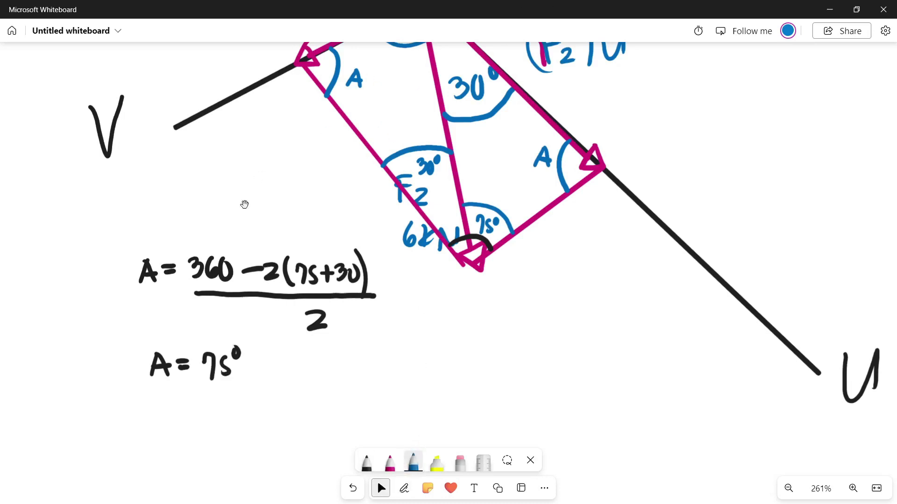
drag(245, 202, 277, 289)
scroll(314, 214, up, 4)
click(404, 488)
mouse_move(417, 155)
mouse_down()
mouse_move(444, 180)
mouse_move(457, 156)
mouse_up()
click(449, 163)
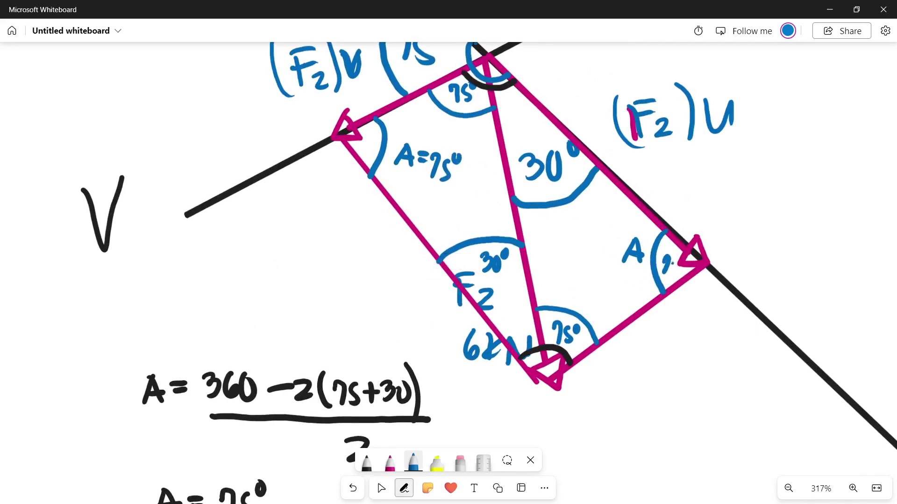